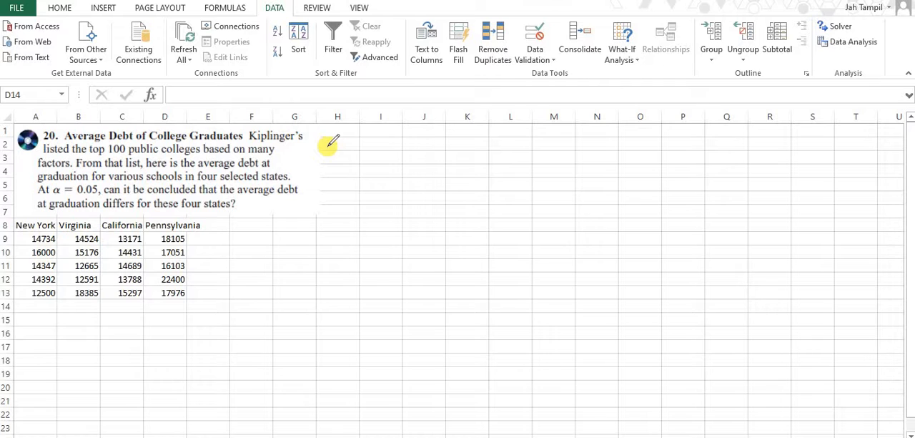
# Handwrite "ANOVA" with a check mark beside the problem text and "1. More than 2 groups" beneath it
pyautogui.moveTo(331, 169)
pyautogui.mouseDown()
pyautogui.moveTo(347, 133)
pyautogui.moveTo(368, 164)
pyautogui.moveTo(381, 135)
pyautogui.moveTo(404, 139)
pyautogui.mouseUp()
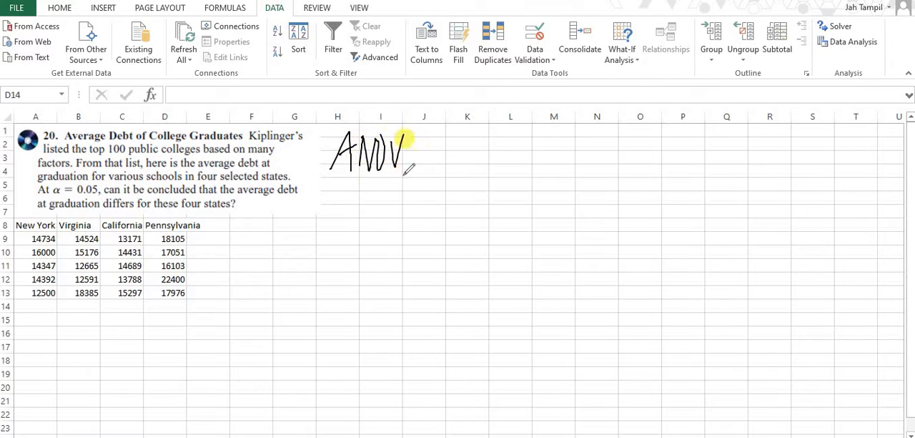
pyautogui.moveTo(404, 175); pyautogui.dragTo(423, 153)
pyautogui.click(338, 196)
pyautogui.moveTo(333, 181)
pyautogui.mouseDown()
pyautogui.moveTo(333, 201)
pyautogui.moveTo(492, 184)
pyautogui.moveTo(484, 221)
pyautogui.moveTo(537, 187)
pyautogui.mouseUp()
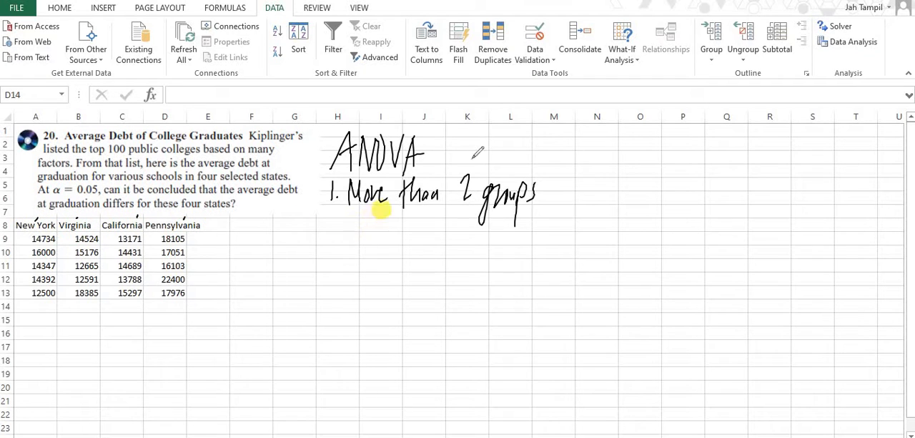
pyautogui.moveTo(434, 150); pyautogui.dragTo(473, 128)
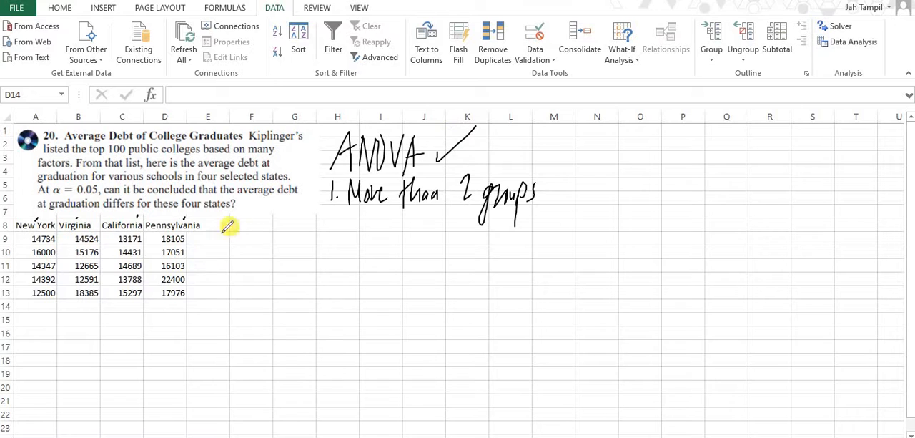
# Handwrite the heading "Step 1:" beside the state debt data
pyautogui.moveTo(232, 225)
pyautogui.mouseDown()
pyautogui.moveTo(219, 248)
pyautogui.moveTo(249, 246)
pyautogui.mouseUp()
pyautogui.moveTo(251, 236)
pyautogui.mouseDown()
pyautogui.moveTo(251, 262)
pyautogui.moveTo(252, 248)
pyautogui.moveTo(276, 254)
pyautogui.mouseUp()
pyautogui.click(281, 238)
pyautogui.click(281, 246)
# Handwrite the hypothesis labels "Ho:" and "Ha:" on separate lines below the Step 1 heading
pyautogui.click(229, 279)
pyautogui.moveTo(228, 278); pyautogui.dragTo(229, 308)
pyautogui.moveTo(237, 279); pyautogui.dragTo(237, 303)
pyautogui.moveTo(229, 293); pyautogui.dragTo(240, 293)
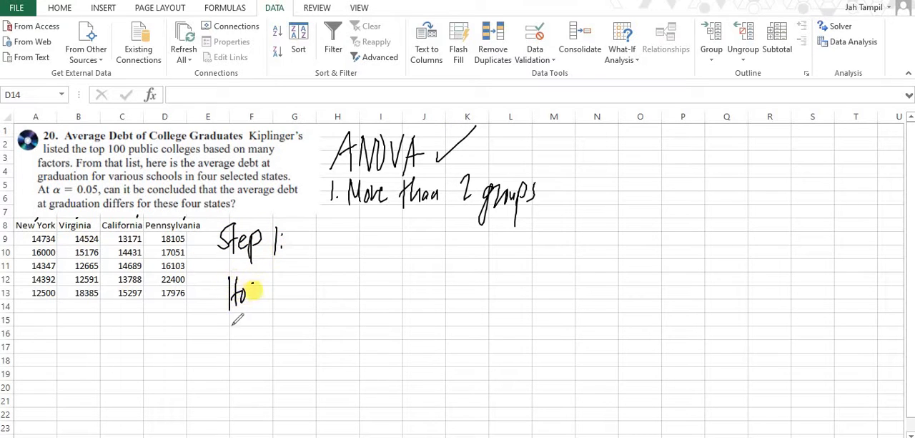
pyautogui.moveTo(231, 321)
pyautogui.mouseDown()
pyautogui.moveTo(232, 342)
pyautogui.moveTo(247, 341)
pyautogui.mouseUp()
pyautogui.click(256, 326)
pyautogui.click(255, 334)
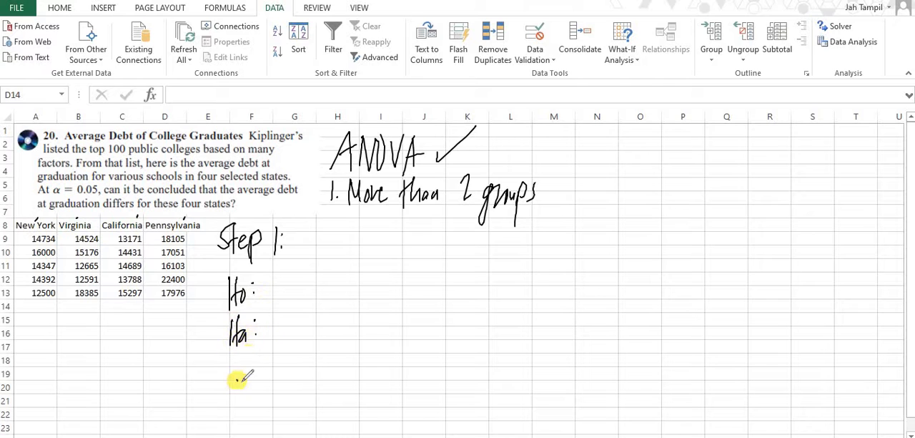
# Handwrite the label "claim:" below the Ha label
pyautogui.moveTo(238, 379); pyautogui.dragTo(239, 387)
pyautogui.moveTo(248, 359)
pyautogui.mouseDown()
pyautogui.moveTo(250, 387)
pyautogui.moveTo(270, 383)
pyautogui.mouseUp()
pyautogui.moveTo(272, 375); pyautogui.dragTo(277, 367)
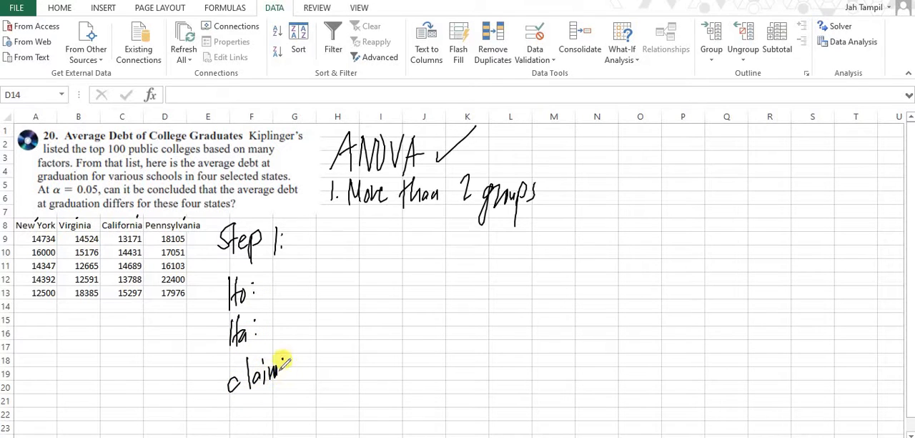
pyautogui.click(283, 361)
pyautogui.click(283, 372)
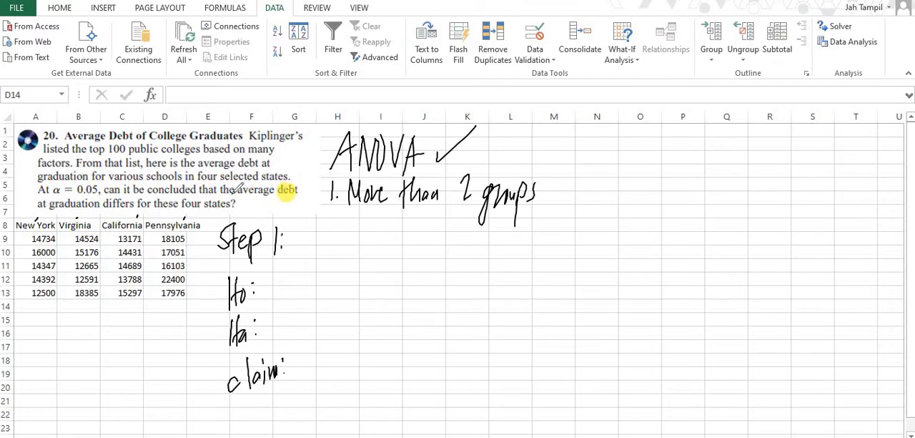
# Circle "differs" in the problem text and handwrite the claim as "μN ≠ μV ≠ μC ≠ μP" and "The ave. debt differs"
pyautogui.moveTo(136, 192)
pyautogui.mouseDown()
pyautogui.moveTo(125, 198)
pyautogui.moveTo(134, 193)
pyautogui.mouseUp()
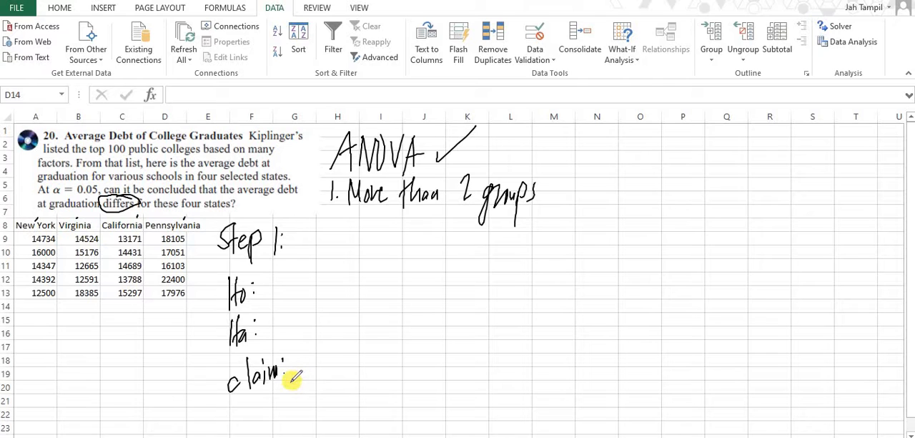
pyautogui.moveTo(290, 384)
pyautogui.mouseDown()
pyautogui.moveTo(314, 359)
pyautogui.moveTo(311, 383)
pyautogui.moveTo(336, 365)
pyautogui.moveTo(374, 364)
pyautogui.moveTo(366, 381)
pyautogui.moveTo(418, 356)
pyautogui.moveTo(422, 371)
pyautogui.moveTo(480, 357)
pyautogui.moveTo(489, 369)
pyautogui.mouseUp()
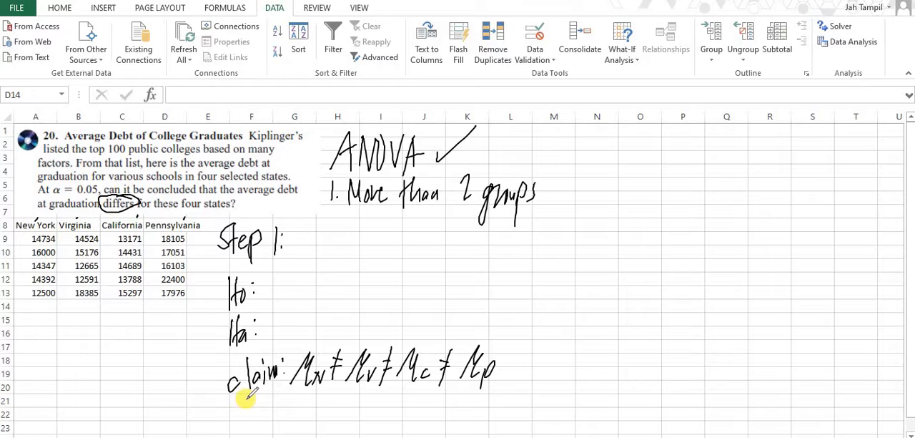
pyautogui.moveTo(245, 399)
pyautogui.mouseDown()
pyautogui.moveTo(241, 406)
pyautogui.moveTo(261, 411)
pyautogui.moveTo(403, 400)
pyautogui.moveTo(443, 408)
pyautogui.mouseUp()
pyautogui.click(317, 404)
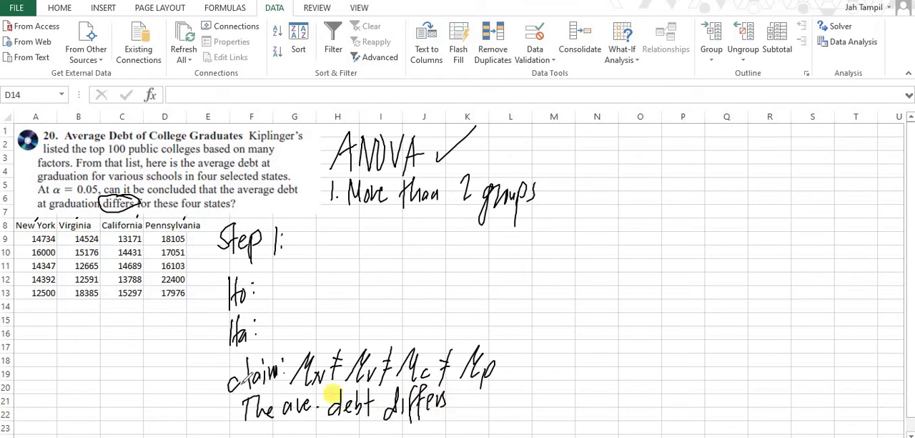
# Link the claim to Ha with an arrow, then handwrite "The ave. debt differs" for Ha and "The ave. debt are the same" for Ho
pyautogui.moveTo(221, 362)
pyautogui.mouseDown()
pyautogui.moveTo(212, 381)
pyautogui.moveTo(223, 419)
pyautogui.mouseUp()
pyautogui.moveTo(208, 387); pyautogui.dragTo(200, 386)
pyautogui.moveTo(191, 346)
pyautogui.mouseDown()
pyautogui.moveTo(219, 340)
pyautogui.moveTo(211, 351)
pyautogui.mouseUp()
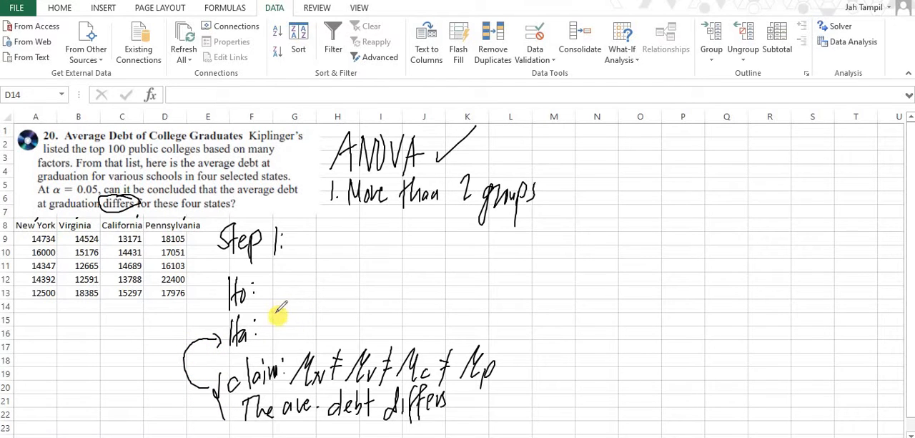
pyautogui.moveTo(286, 304)
pyautogui.mouseDown()
pyautogui.moveTo(286, 321)
pyautogui.moveTo(317, 326)
pyautogui.moveTo(395, 319)
pyautogui.moveTo(419, 331)
pyautogui.moveTo(424, 322)
pyautogui.mouseUp()
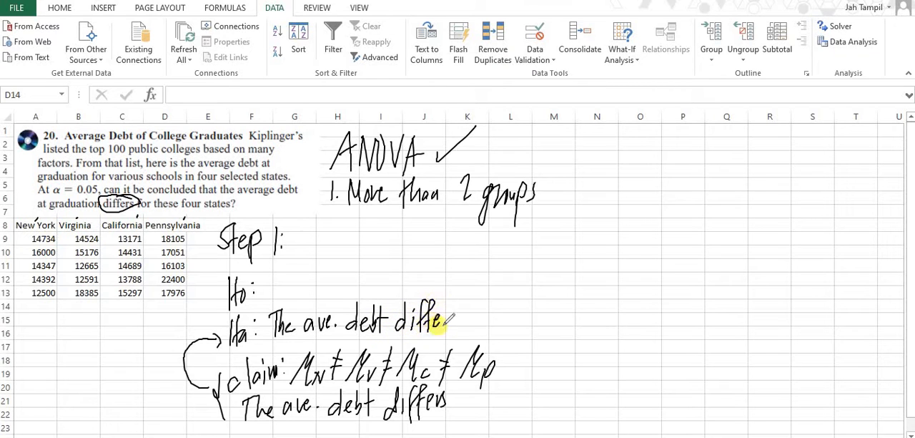
pyautogui.moveTo(266, 270)
pyautogui.mouseDown()
pyautogui.moveTo(276, 287)
pyautogui.moveTo(389, 272)
pyautogui.moveTo(411, 274)
pyautogui.moveTo(406, 281)
pyautogui.moveTo(518, 273)
pyautogui.mouseUp()
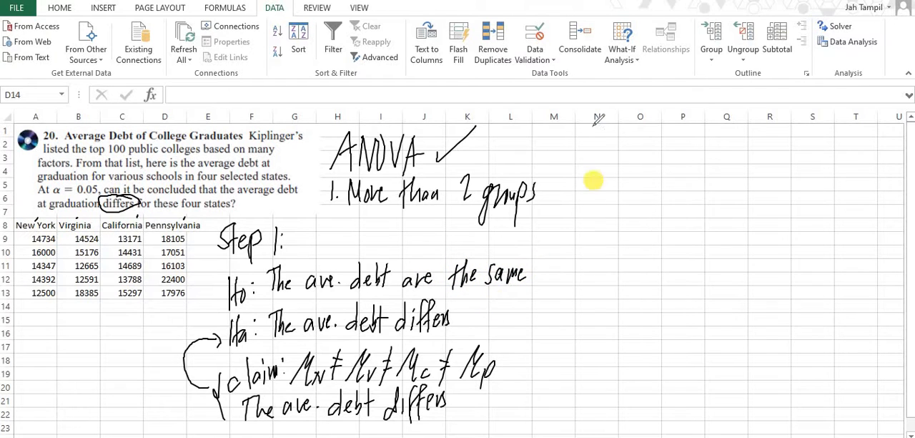
# Handwrite the heading "Steps 2 and 3:" above column N and set the Anova: Single Factor input range to A8:D13
pyautogui.moveTo(594, 130)
pyautogui.mouseDown()
pyautogui.moveTo(577, 152)
pyautogui.moveTo(653, 137)
pyautogui.moveTo(664, 150)
pyautogui.moveTo(732, 135)
pyautogui.moveTo(728, 159)
pyautogui.mouseUp()
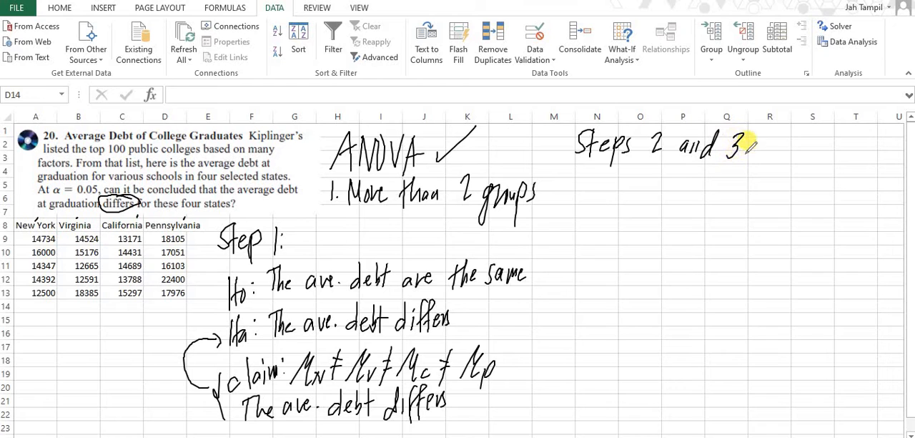
pyautogui.click(840, 44)
pyautogui.click(842, 46)
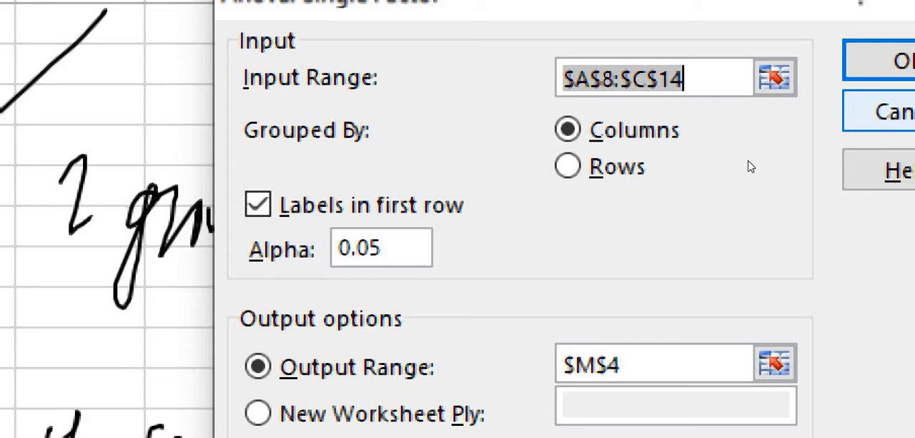
pyautogui.click(772, 78)
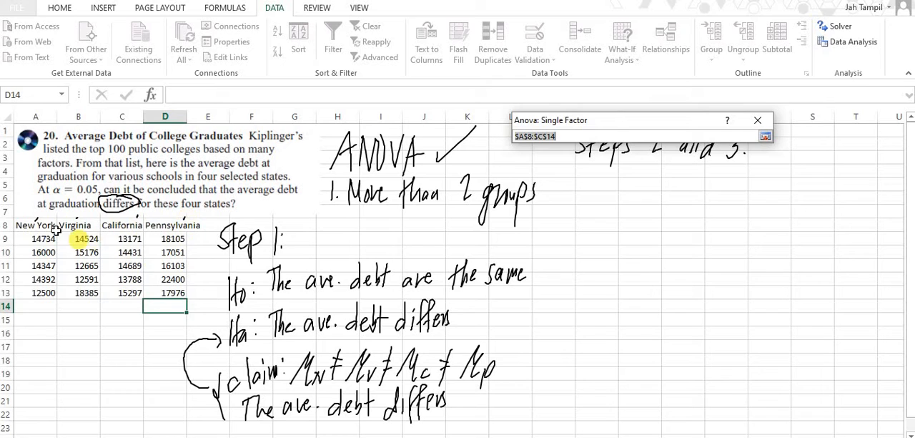
pyautogui.moveTo(42, 225); pyautogui.dragTo(150, 295)
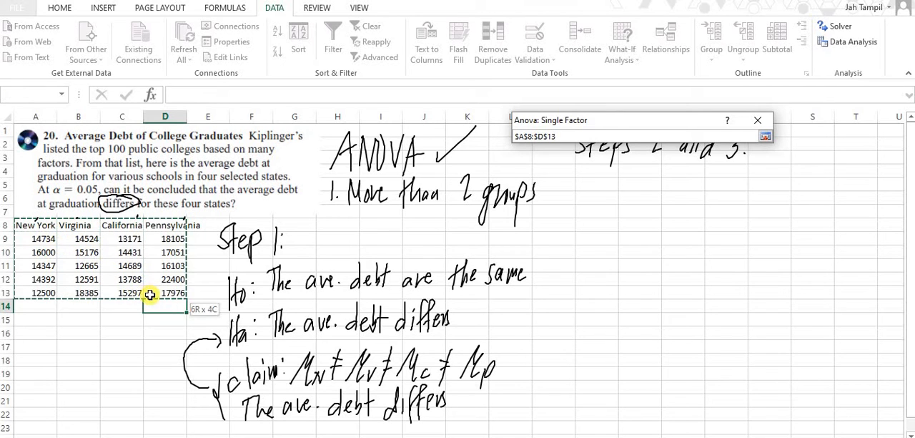
pyautogui.click(765, 136)
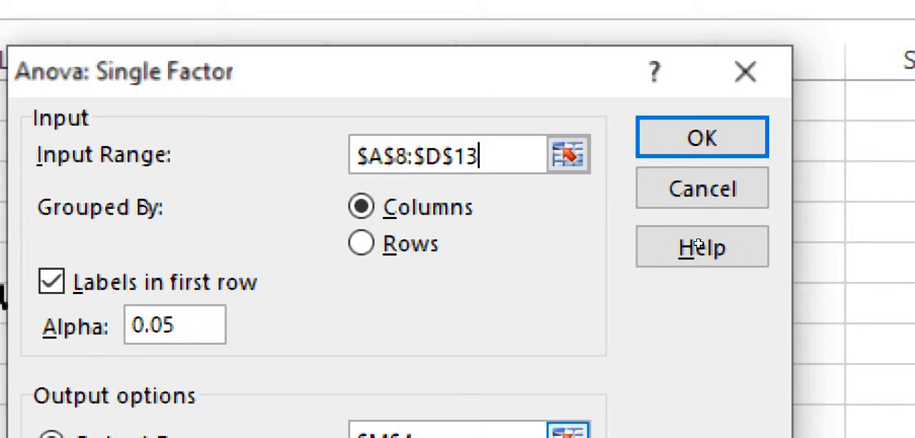
# Set the Anova output range to cell N4, run the analysis and deselect the results
pyautogui.click(568, 431)
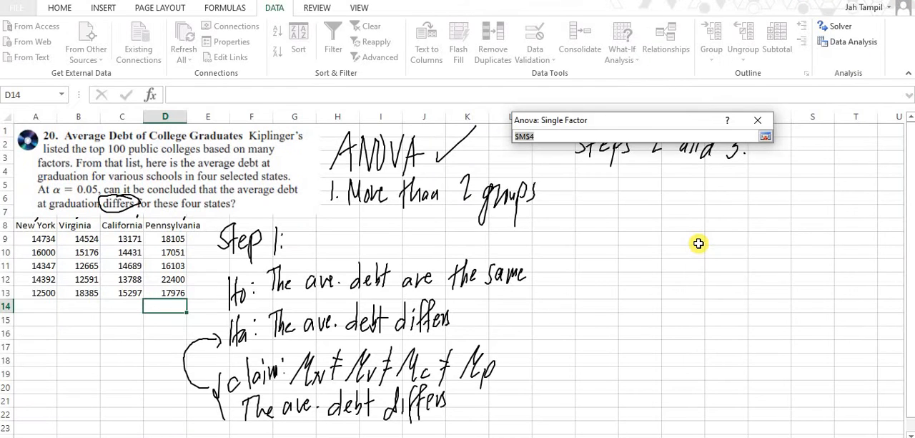
pyautogui.click(603, 173)
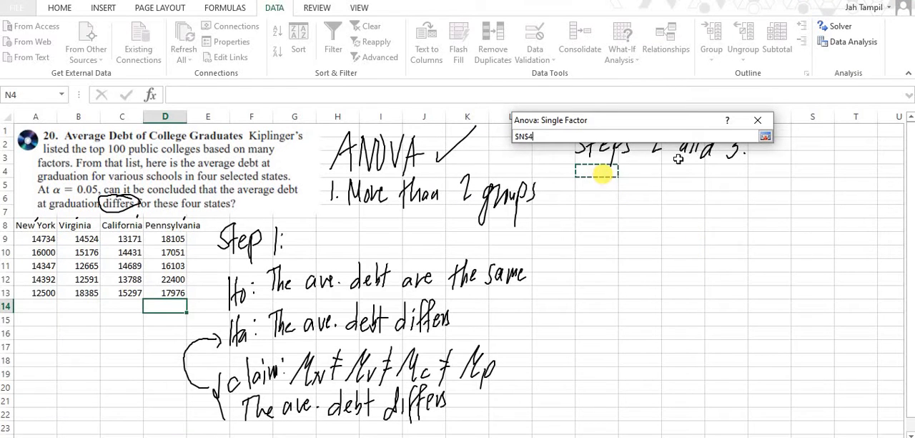
pyautogui.click(765, 136)
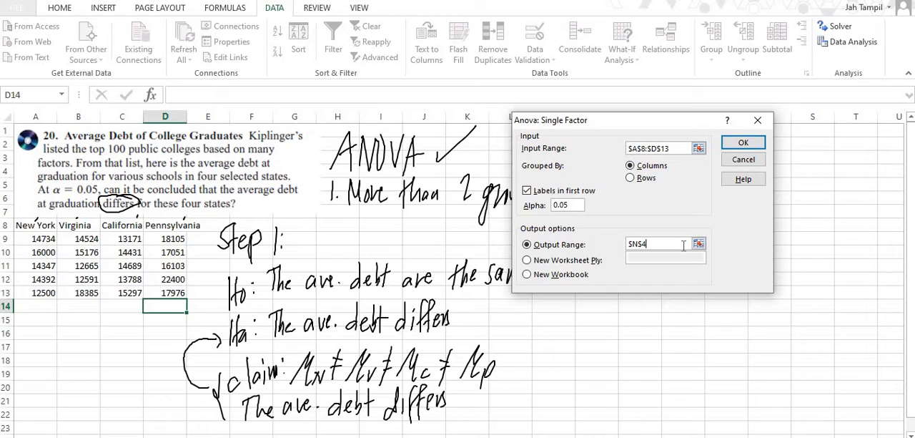
pyautogui.click(744, 144)
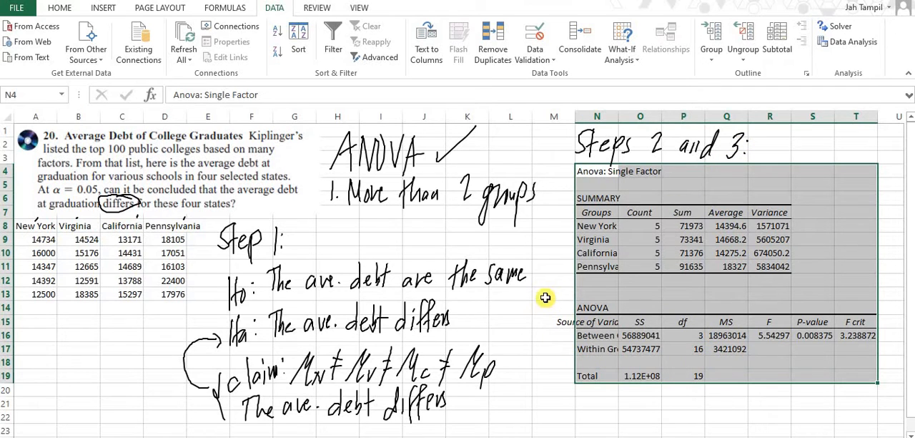
pyautogui.click(557, 253)
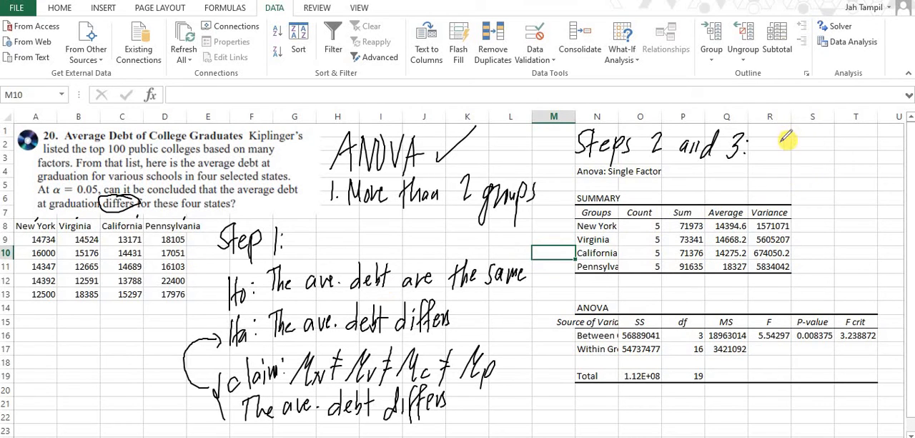
# Handwrite "Step 4:" with the comparison "p=0.01 ? 0.05", "0.01 < 0.05" and the decision "⇒ reject Ho." beside the Anova summary
pyautogui.moveTo(786, 139)
pyautogui.mouseDown()
pyautogui.moveTo(788, 156)
pyautogui.moveTo(809, 133)
pyautogui.moveTo(823, 153)
pyautogui.moveTo(836, 139)
pyautogui.mouseUp()
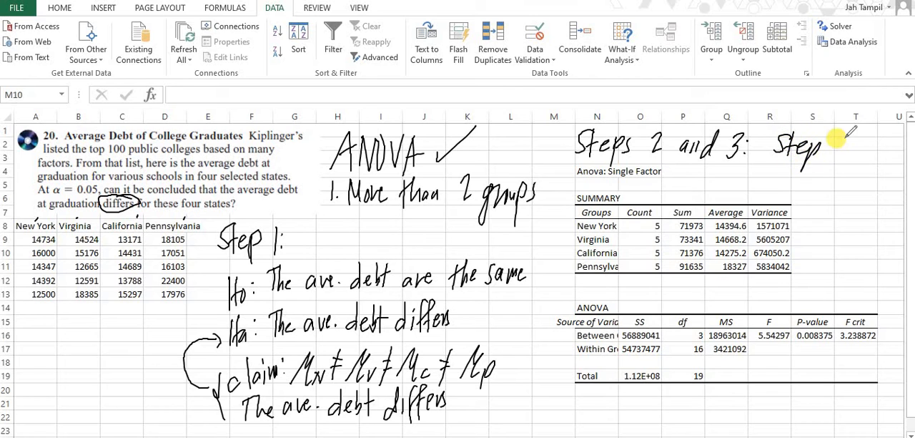
pyautogui.click(852, 142)
pyautogui.click(852, 152)
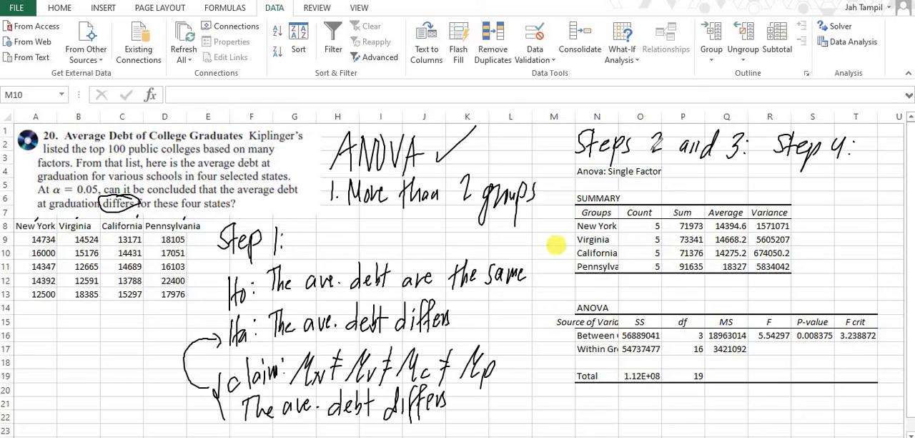
pyautogui.moveTo(761, 172)
pyautogui.mouseDown()
pyautogui.moveTo(815, 170)
pyautogui.moveTo(838, 179)
pyautogui.moveTo(894, 167)
pyautogui.mouseUp()
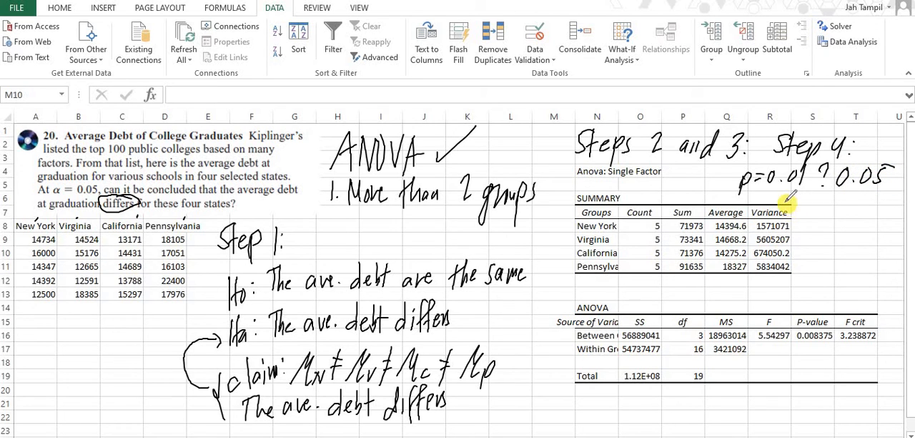
pyautogui.moveTo(780, 204)
pyautogui.mouseDown()
pyautogui.moveTo(855, 203)
pyautogui.moveTo(870, 213)
pyautogui.moveTo(888, 202)
pyautogui.mouseUp()
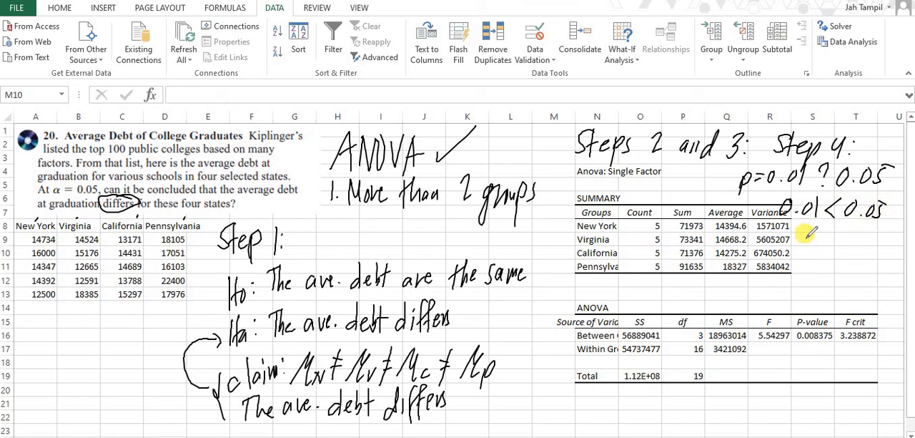
pyautogui.moveTo(810, 232)
pyautogui.mouseDown()
pyautogui.moveTo(822, 242)
pyautogui.moveTo(863, 241)
pyautogui.moveTo(837, 270)
pyautogui.mouseUp()
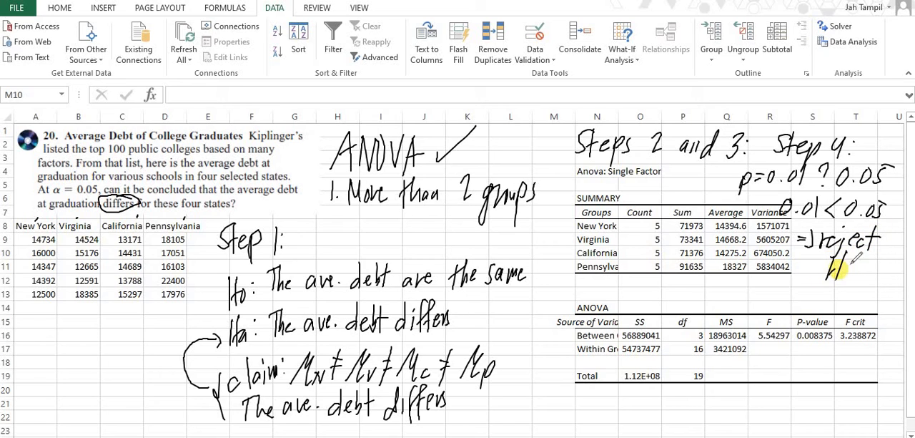
# Handwrite the conclusion "∴ There is sufficient evidence to reject Ho." below the ANOVA table
pyautogui.click(509, 399)
pyautogui.click(502, 411)
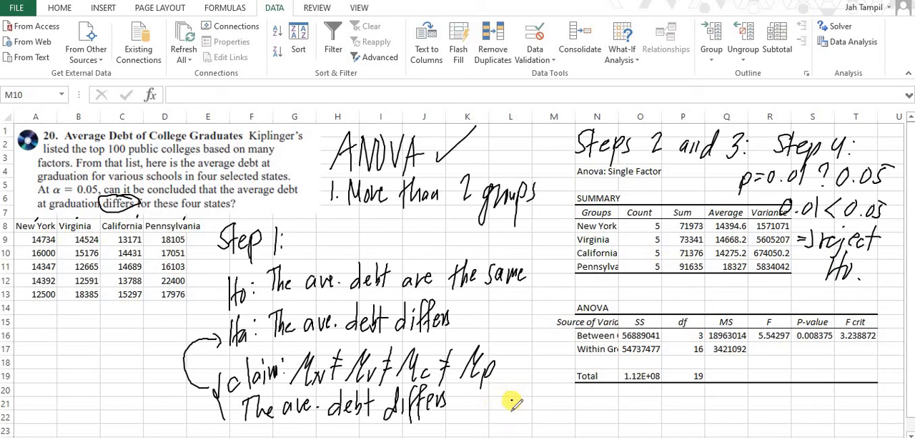
pyautogui.click(516, 411)
pyautogui.moveTo(545, 386)
pyautogui.mouseDown()
pyautogui.moveTo(538, 391)
pyautogui.moveTo(556, 397)
pyautogui.moveTo(869, 401)
pyautogui.mouseUp()
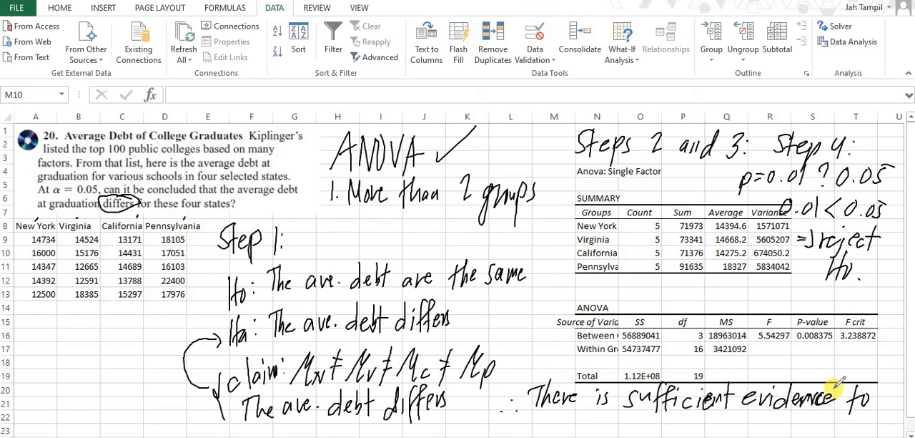
pyautogui.moveTo(539, 413)
pyautogui.mouseDown()
pyautogui.moveTo(619, 416)
pyautogui.moveTo(629, 426)
pyautogui.moveTo(636, 414)
pyautogui.mouseUp()
pyautogui.moveTo(638, 419); pyautogui.dragTo(636, 426)
pyautogui.click(644, 423)
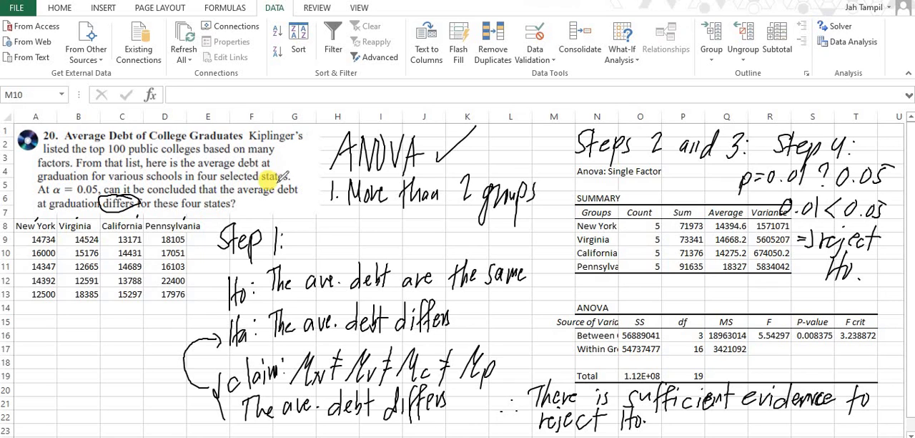